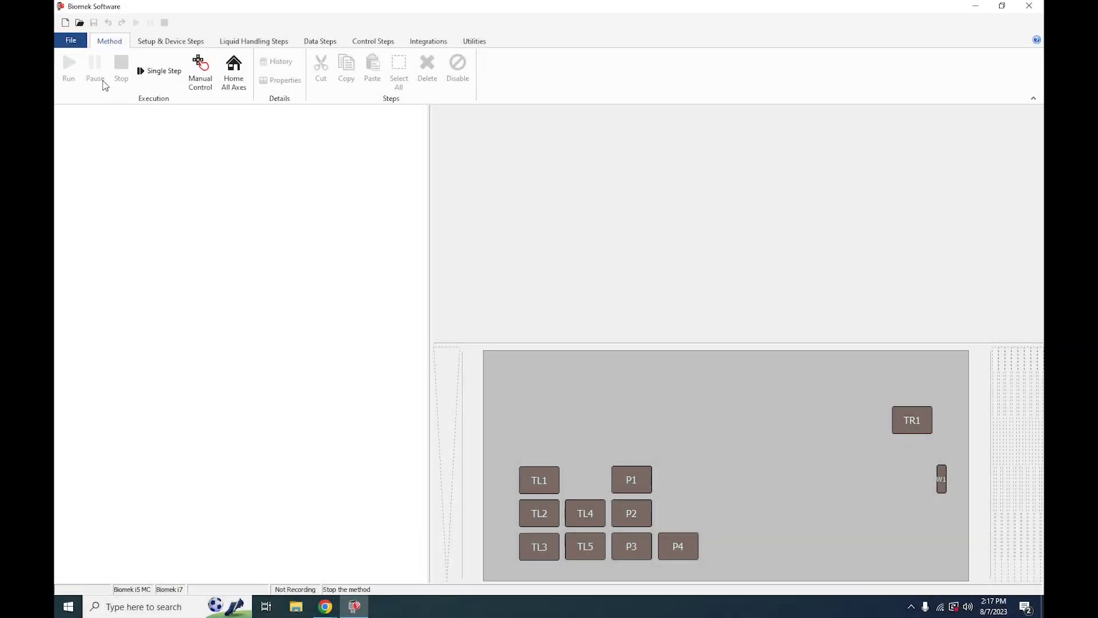
# Create a new blank method, Method5, from the New menu.
pyautogui.click(76, 44)
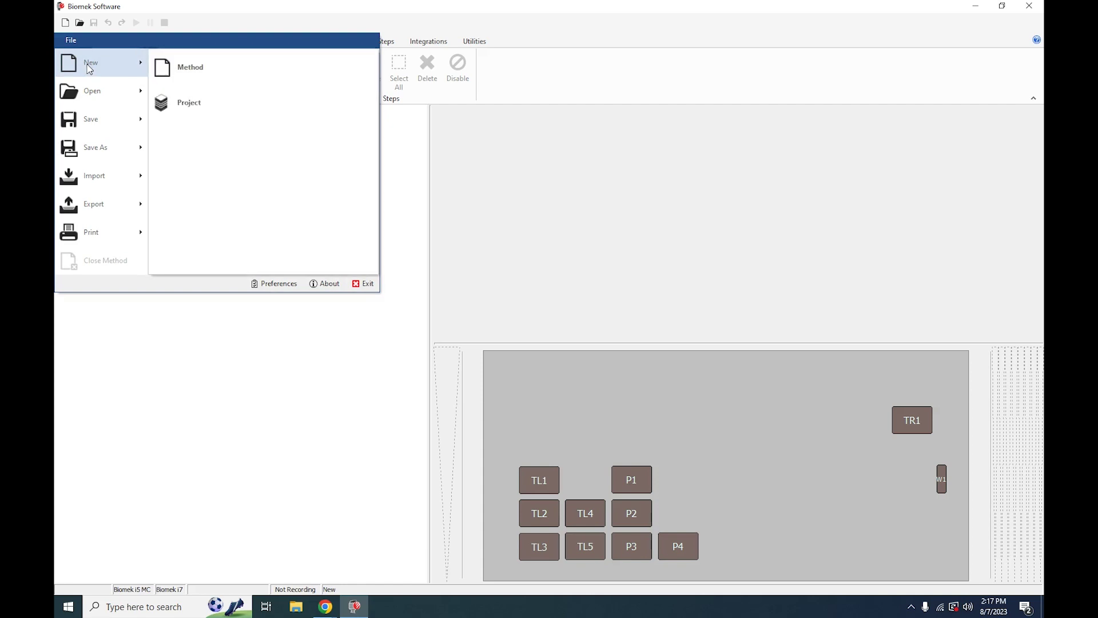
pyautogui.click(66, 24)
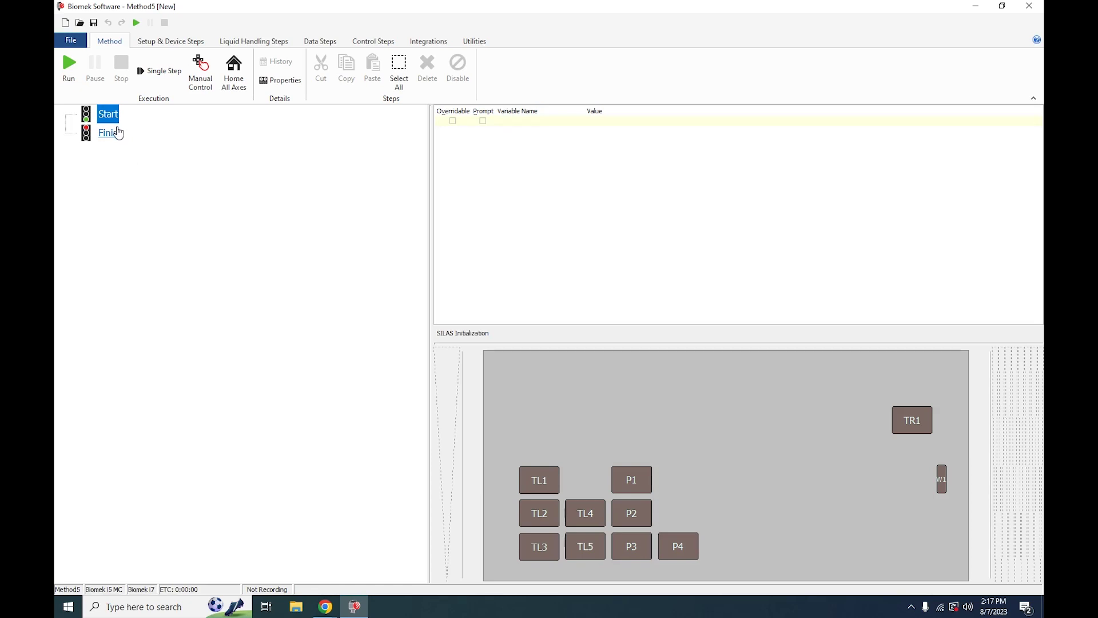
# Add an Instrument Setup step and place a BC190F tip box on deck position TL5.
pyautogui.click(179, 43)
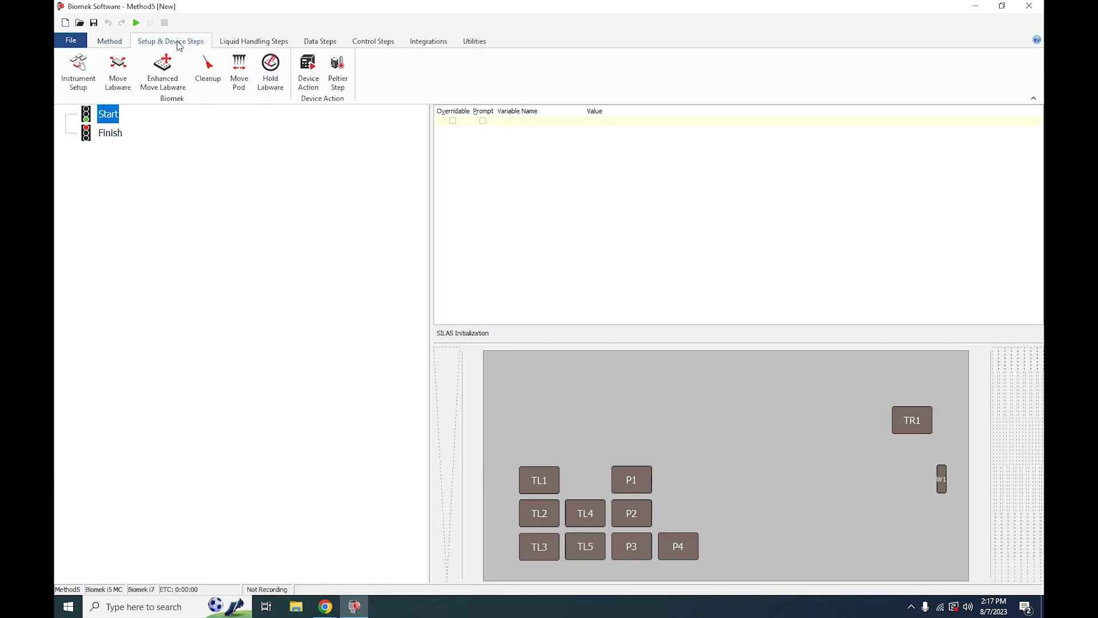
pyautogui.click(81, 67)
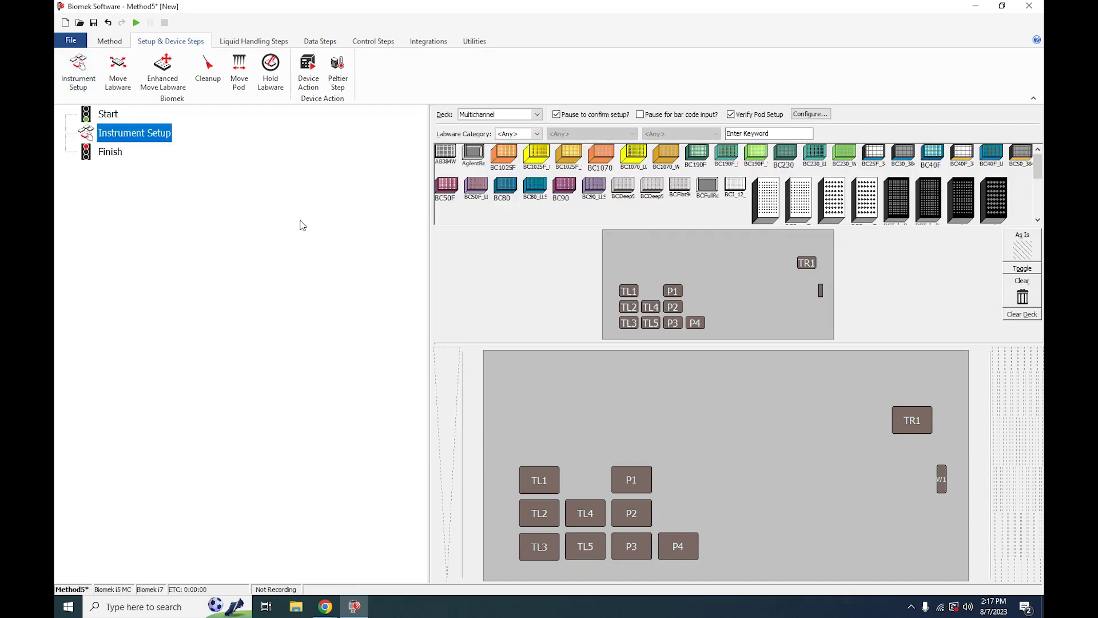
pyautogui.click(516, 134)
pyautogui.click(516, 186)
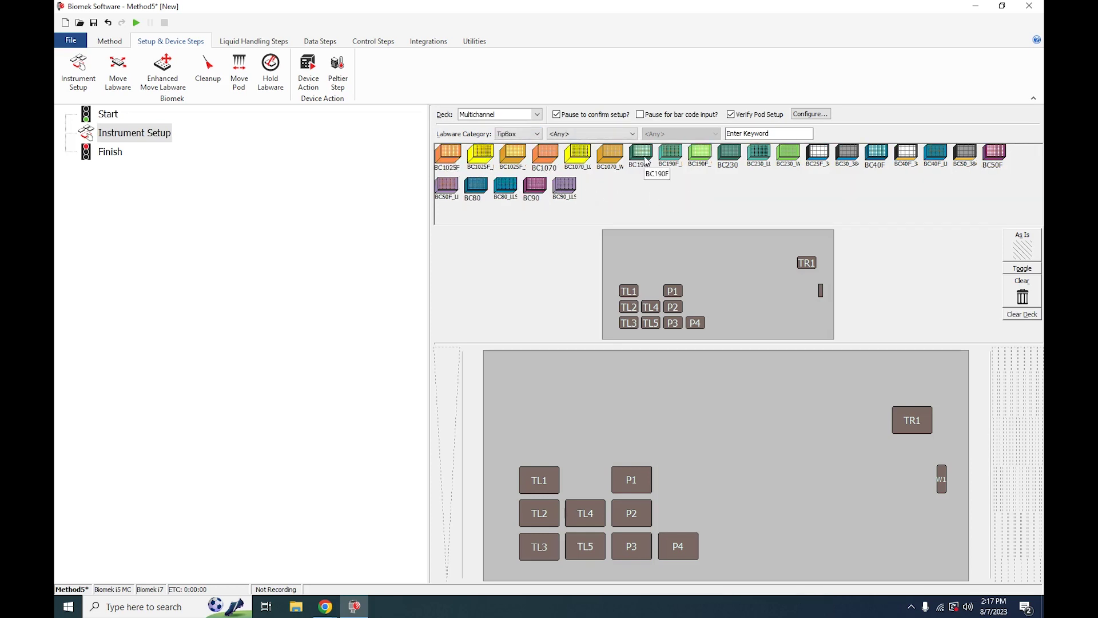
pyautogui.moveTo(645, 159); pyautogui.dragTo(652, 326)
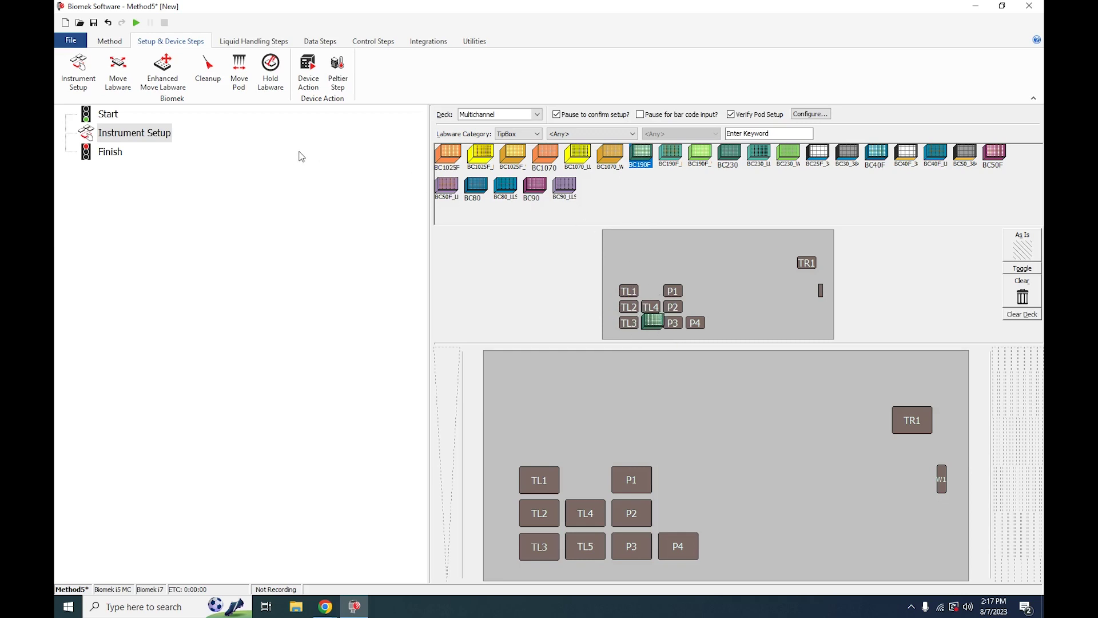
# Place a BCUpsideDownTipBox lid reservoir on P3 holding a known 100000 µL of Water.
pyautogui.click(523, 138)
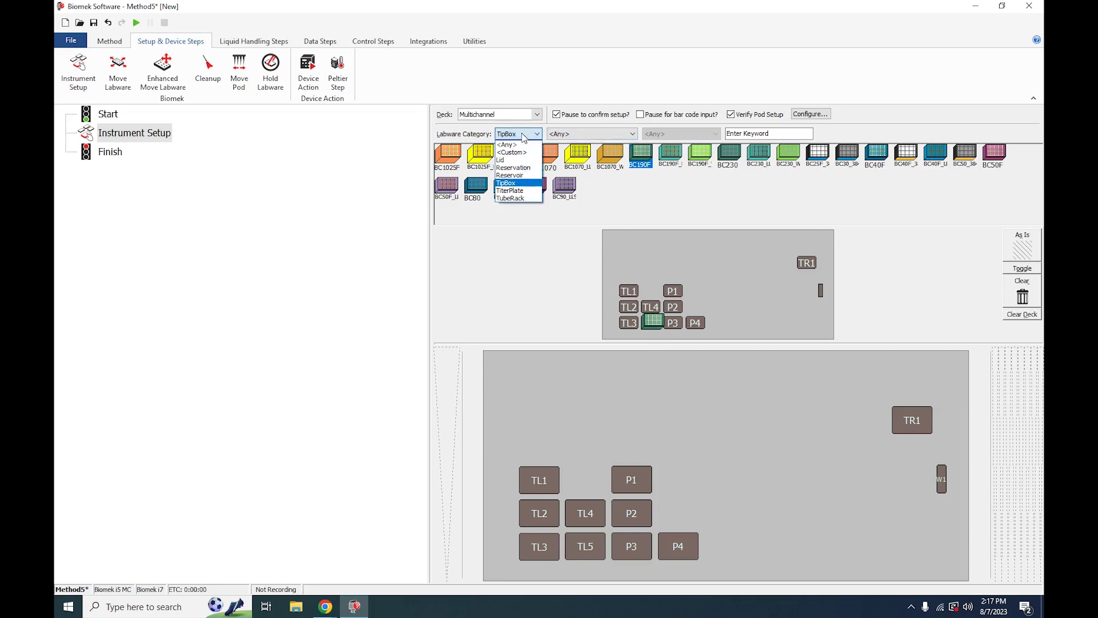
pyautogui.click(525, 176)
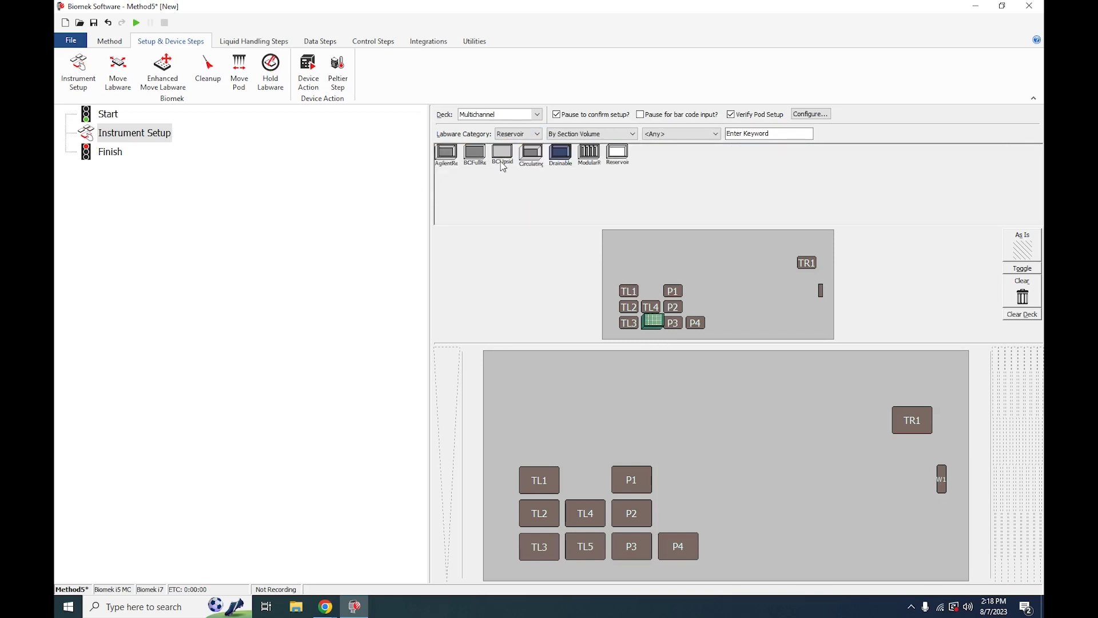
pyautogui.moveTo(503, 161); pyautogui.dragTo(676, 329)
pyautogui.doubleClick(683, 324)
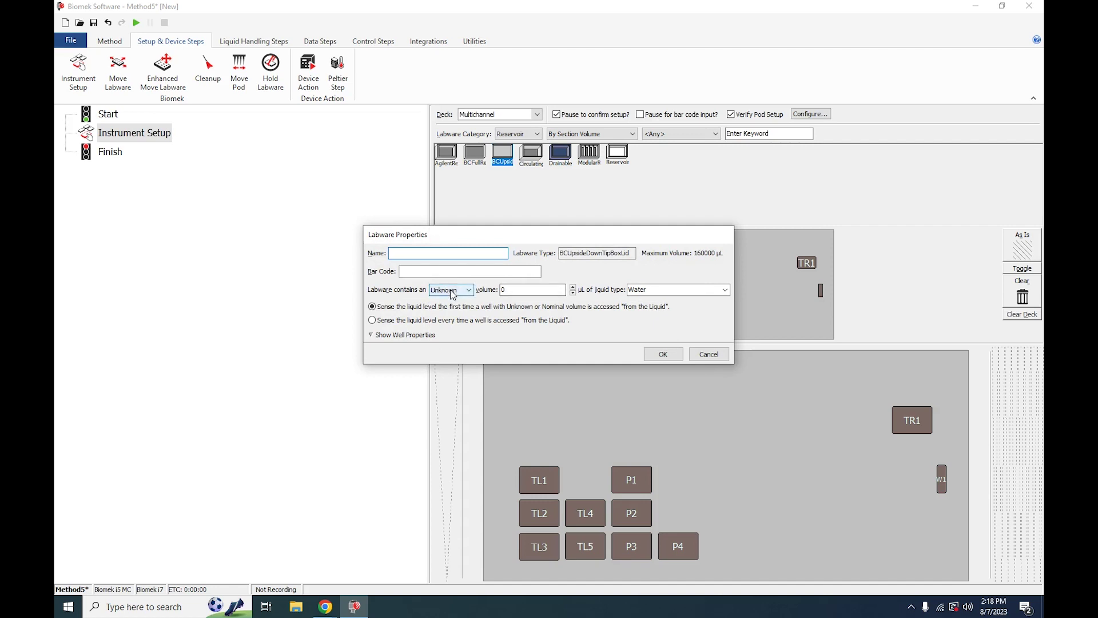
pyautogui.click(467, 290)
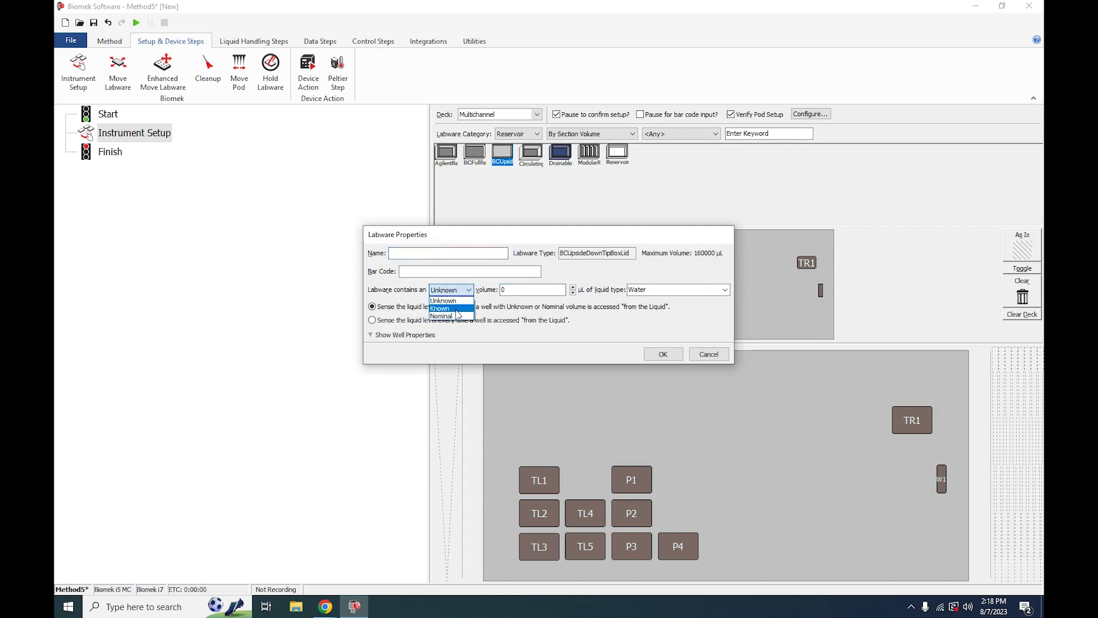
pyautogui.click(456, 310)
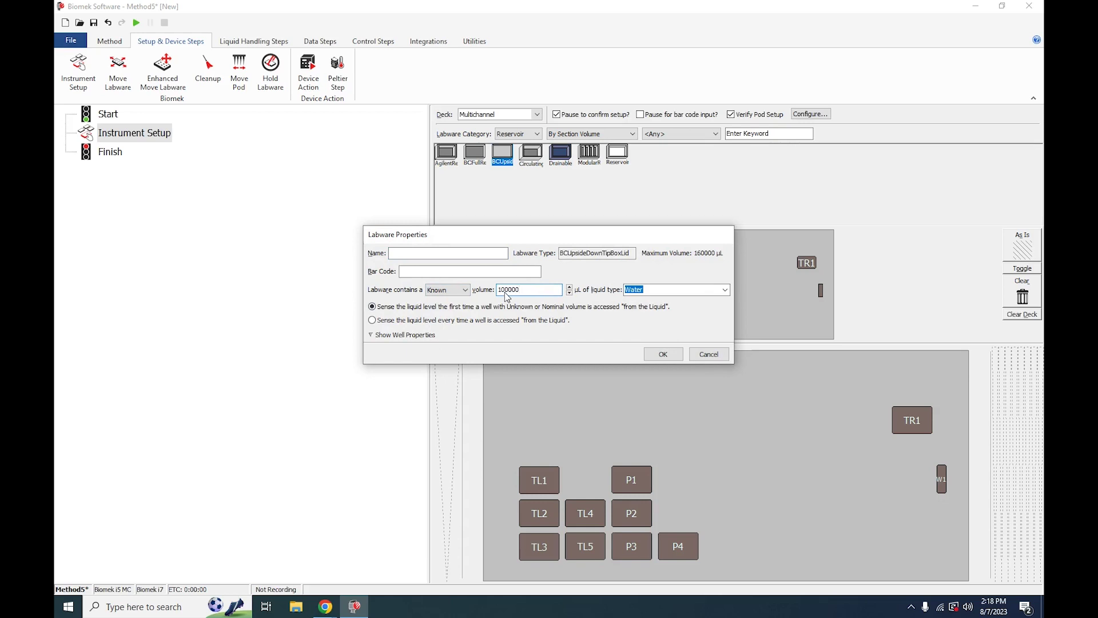
pyautogui.press('Return')
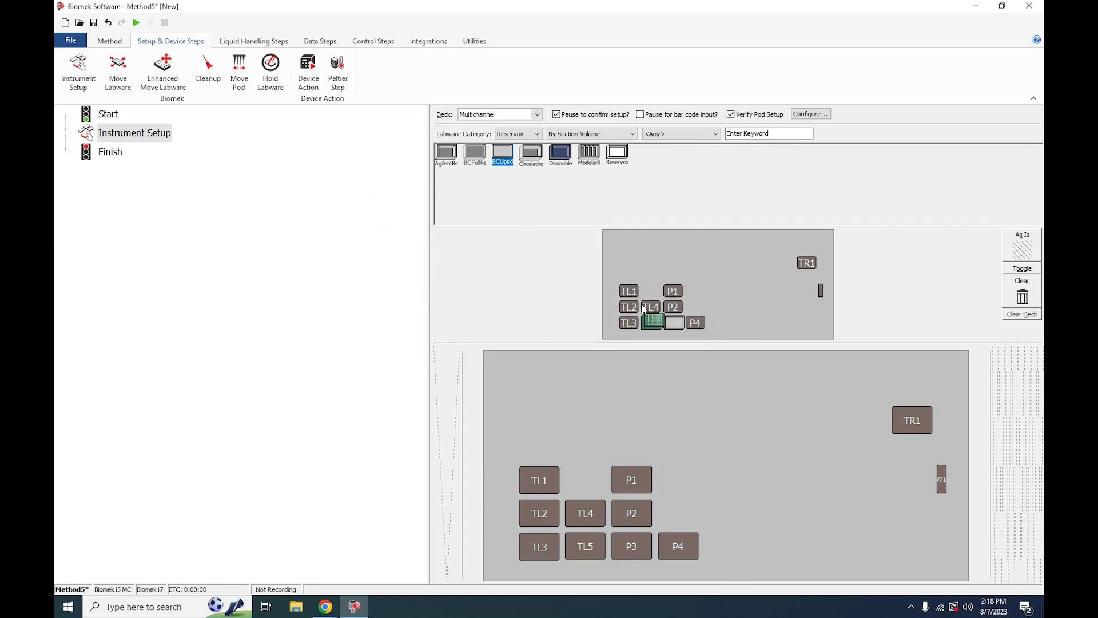
# Place a BCFlat96 titer plate on deck position P4.
pyautogui.click(524, 137)
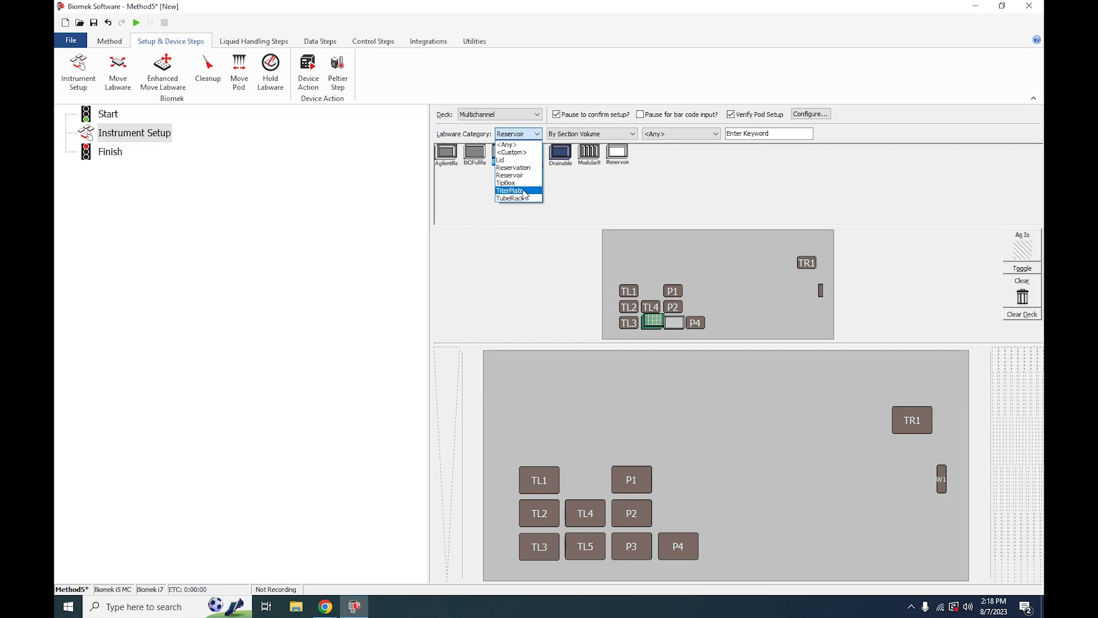
pyautogui.click(524, 191)
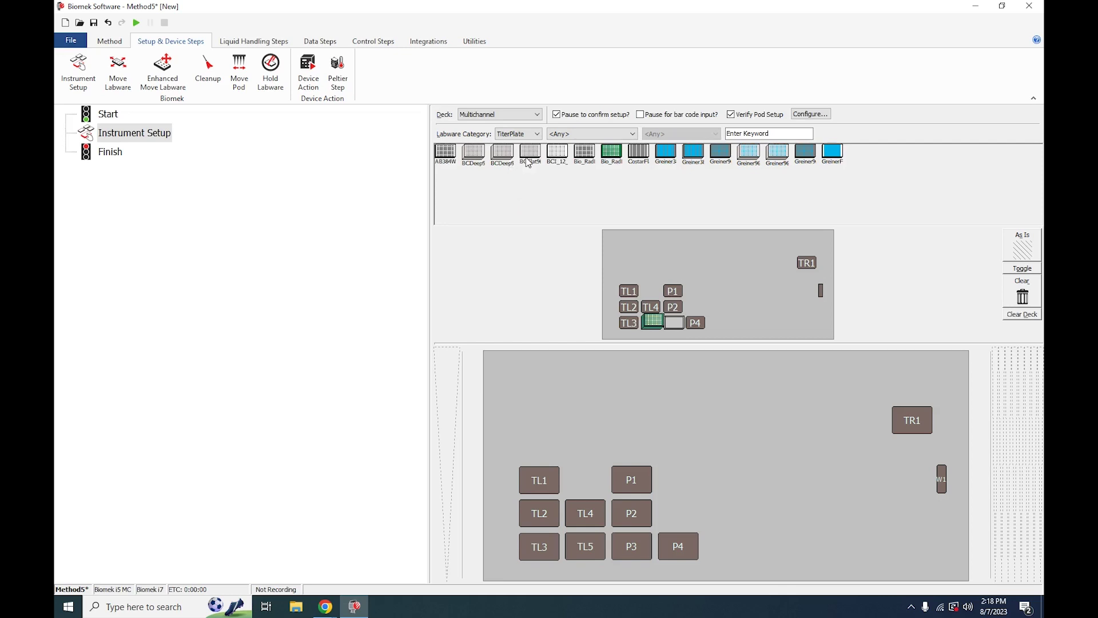
pyautogui.moveTo(529, 158); pyautogui.dragTo(697, 321)
pyautogui.click(251, 44)
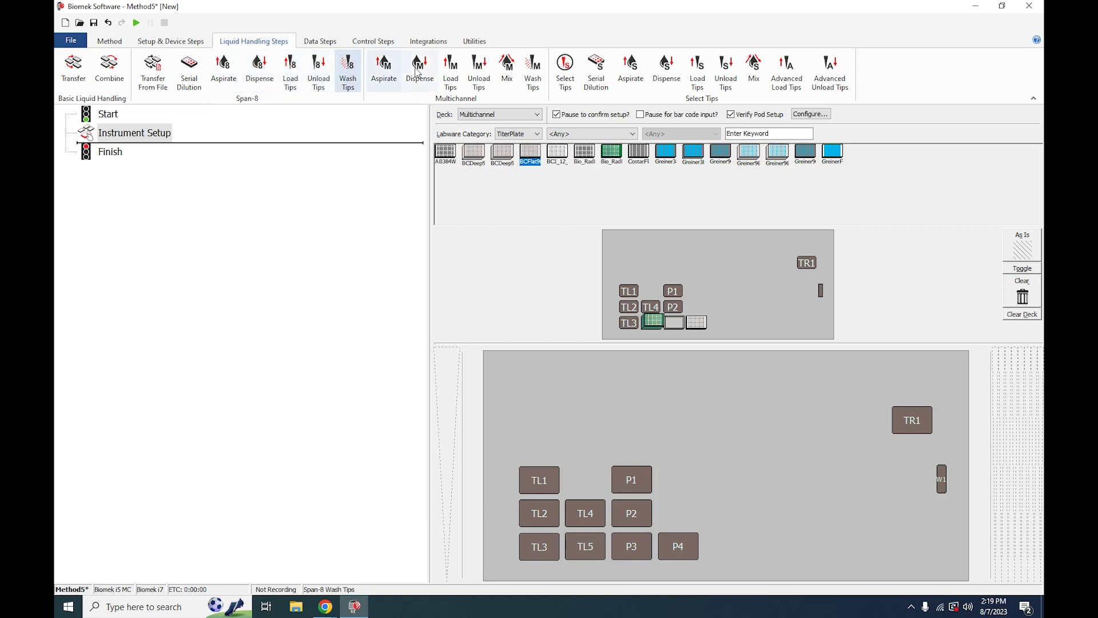
# Add a multichannel Load Tips step on Pod1 using BC190F tips.
pyautogui.click(451, 82)
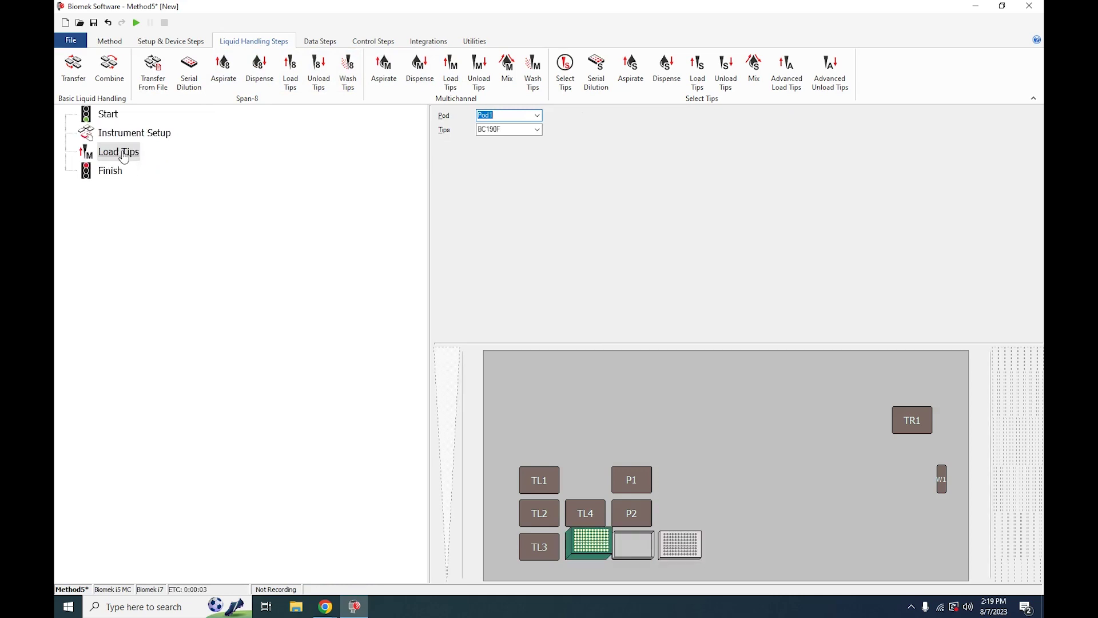
pyautogui.click(120, 154)
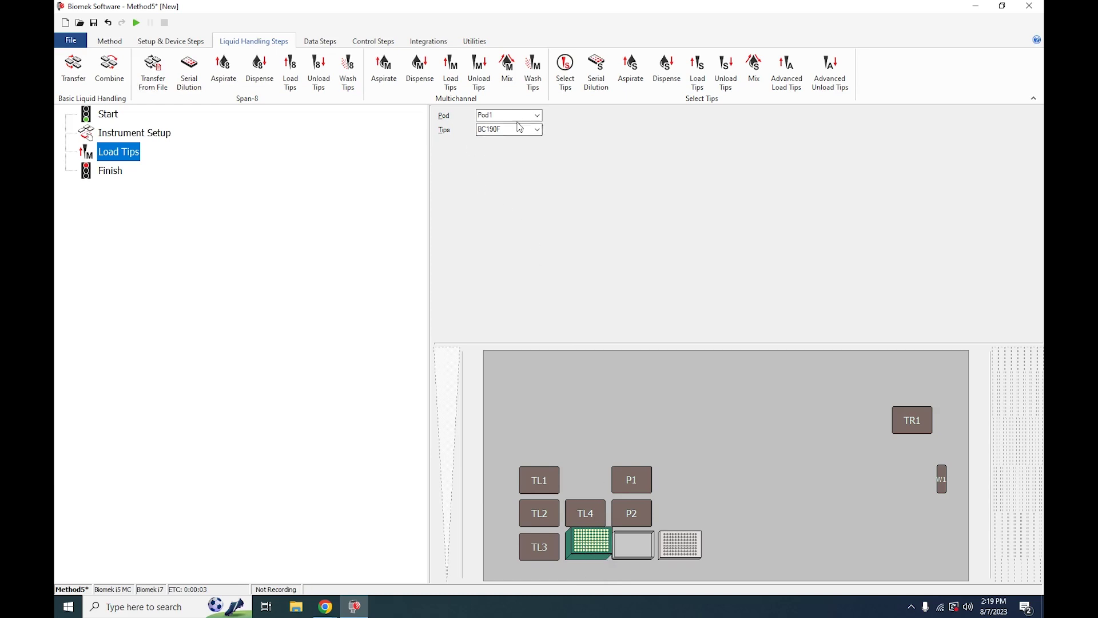
pyautogui.click(538, 131)
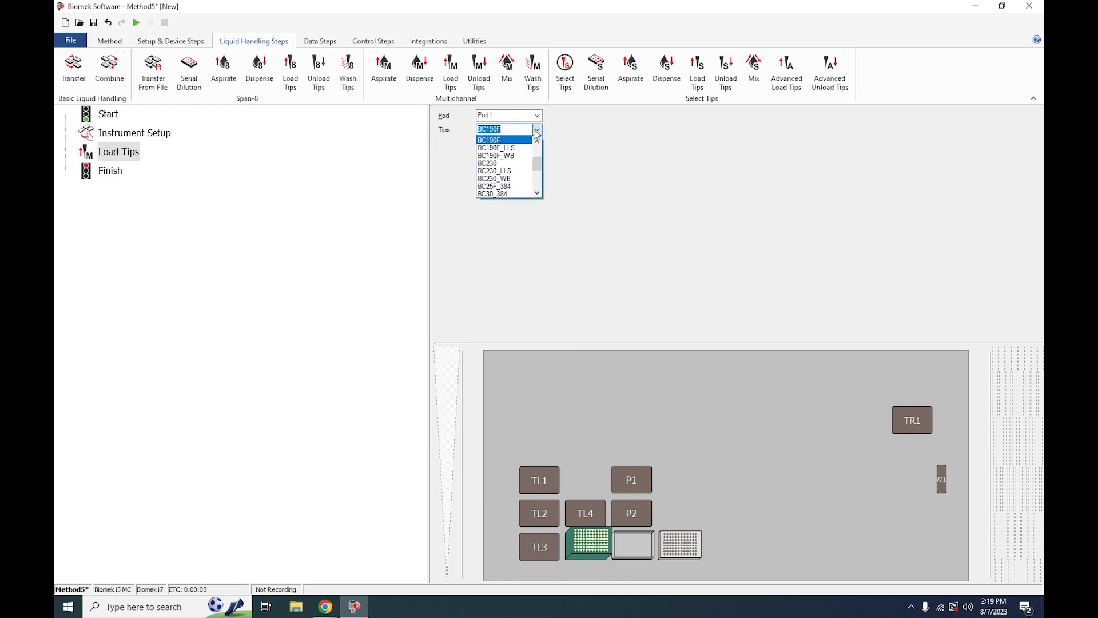
pyautogui.click(538, 132)
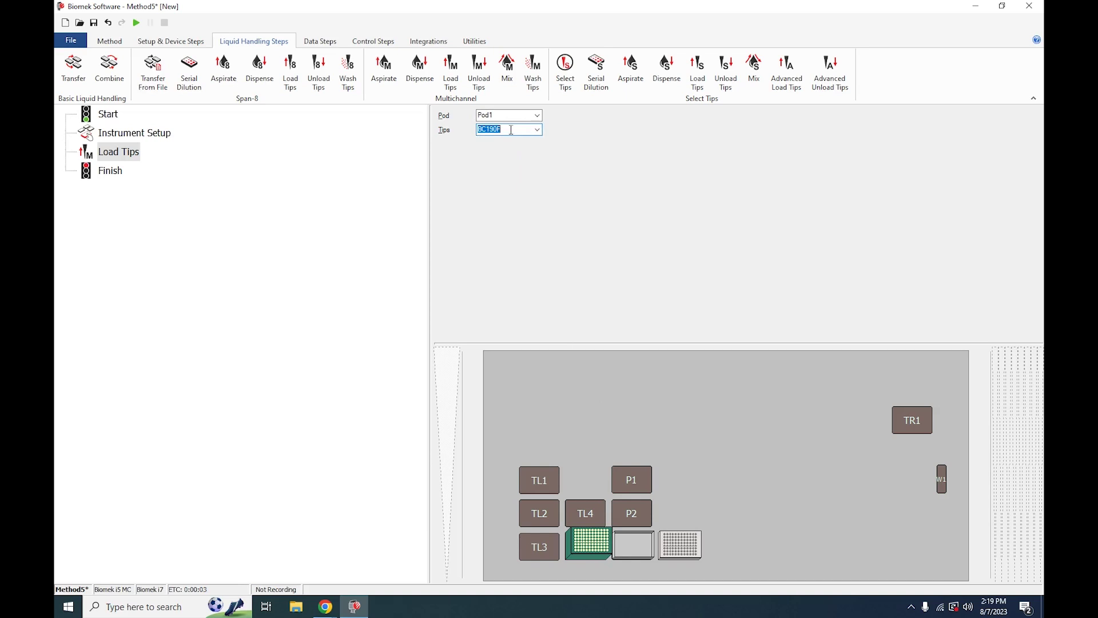
pyautogui.moveTo(384, 76)
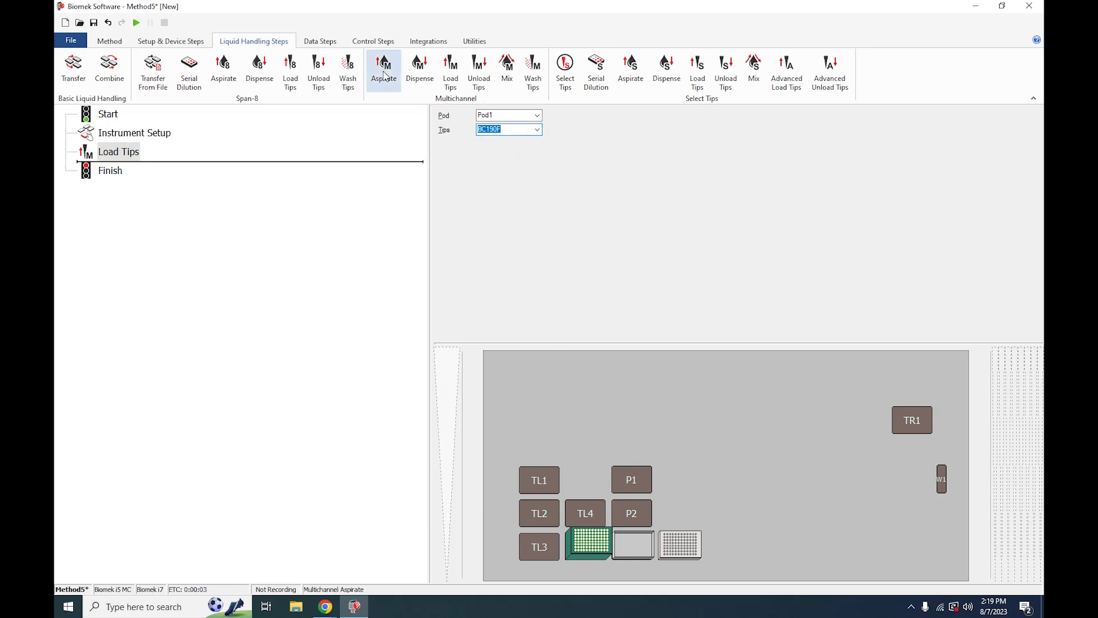
# Aspirate 150 µL from P3 with auto-selected technique, 6.80 mm below the liquid.
pyautogui.click(391, 81)
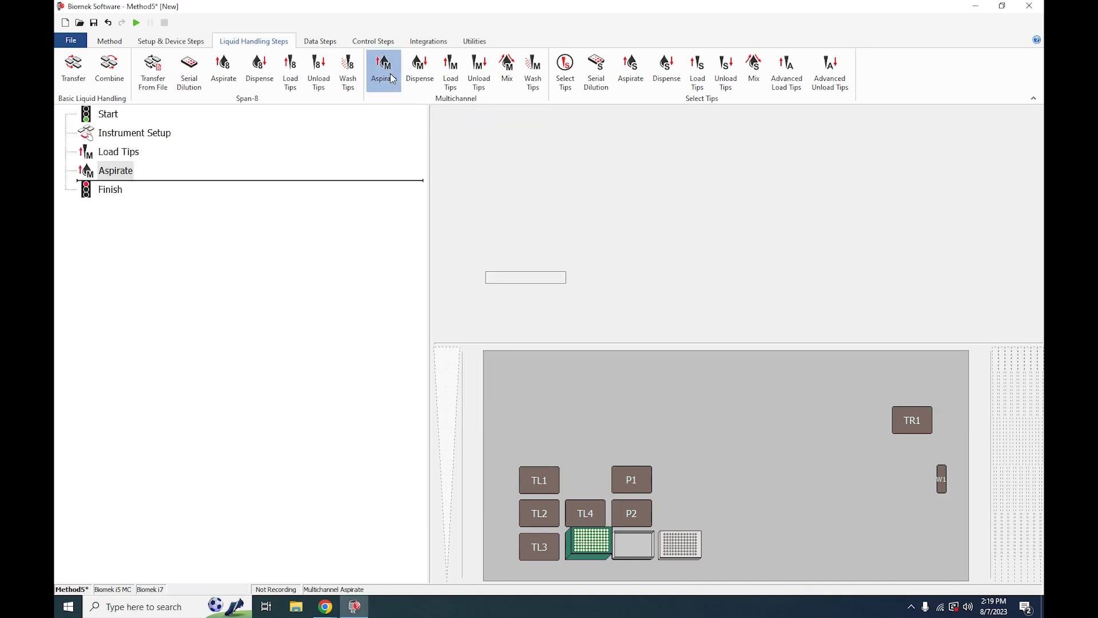
pyautogui.click(640, 552)
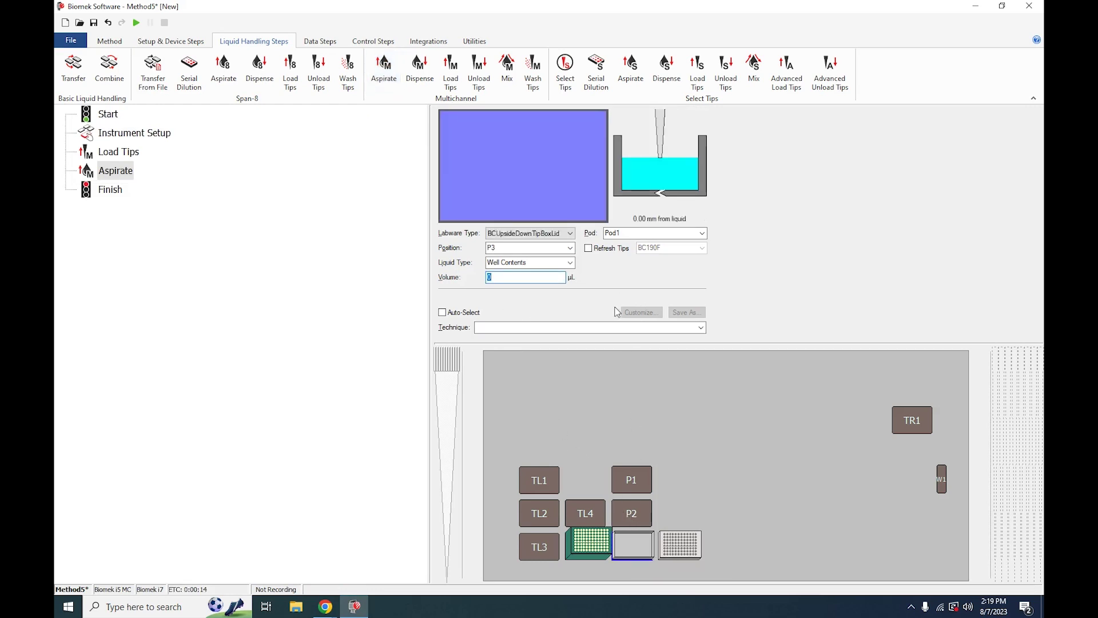
pyautogui.click(463, 315)
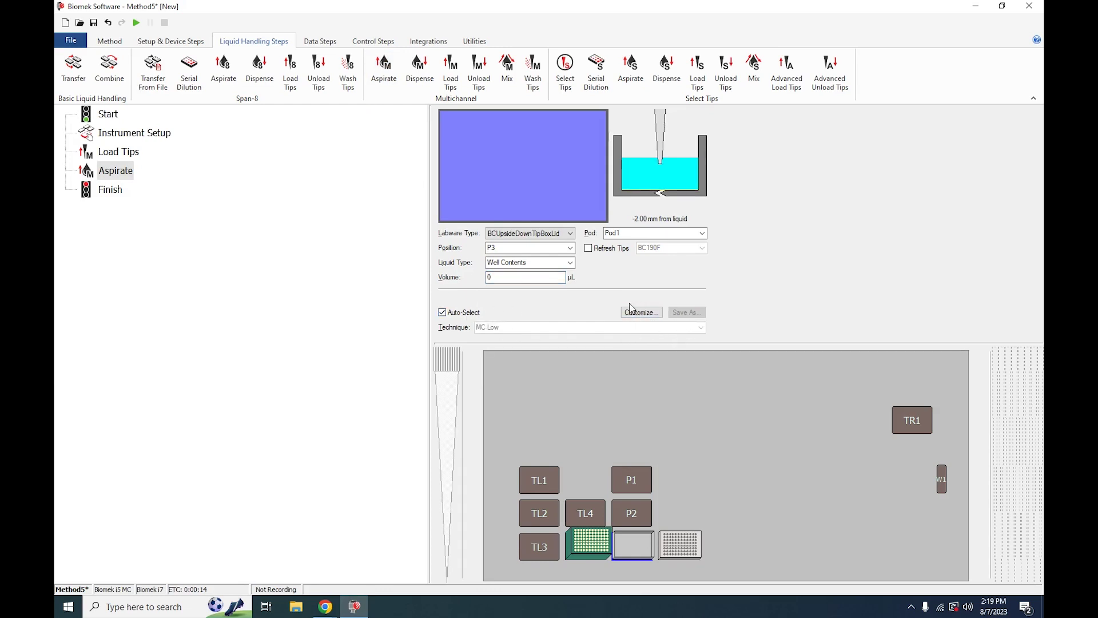
pyautogui.moveTo(523, 274); pyautogui.dragTo(485, 277)
pyautogui.write('150')
pyautogui.moveTo(669, 168); pyautogui.dragTo(673, 178)
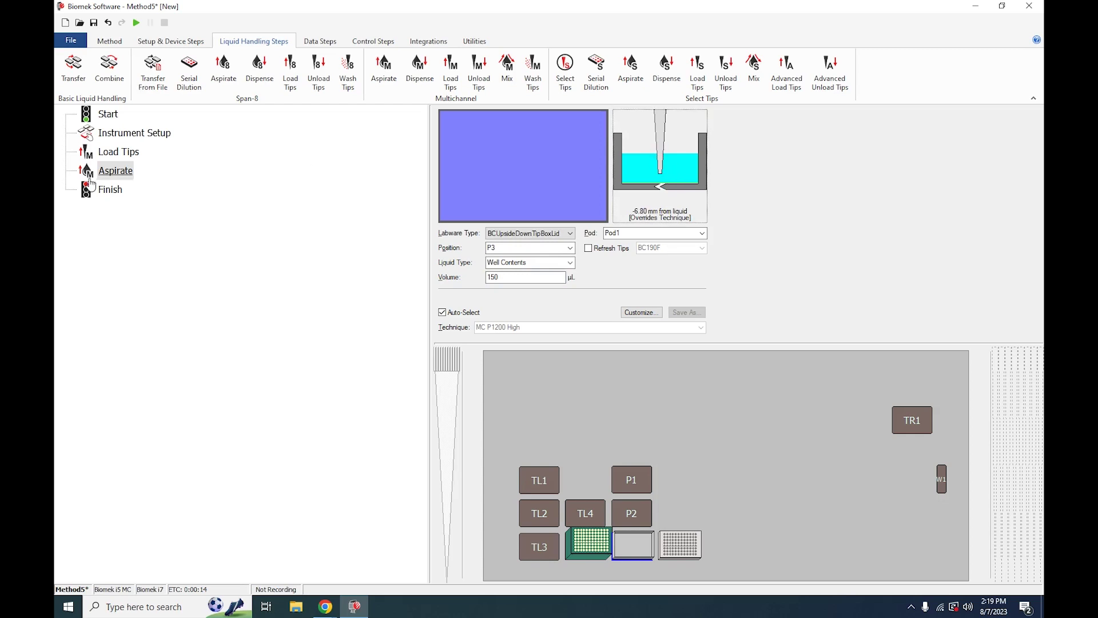
# Dispense into the P4 plate at 2.30 mm from bottom, emptying tips, then add Unload Tips.
pyautogui.click(426, 78)
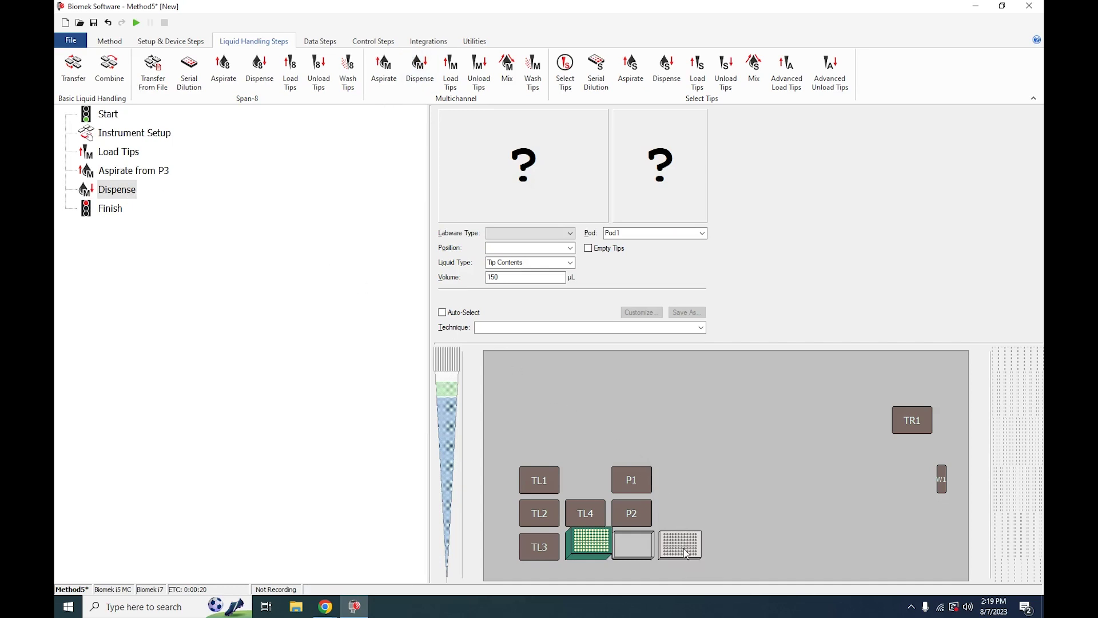
pyautogui.click(684, 548)
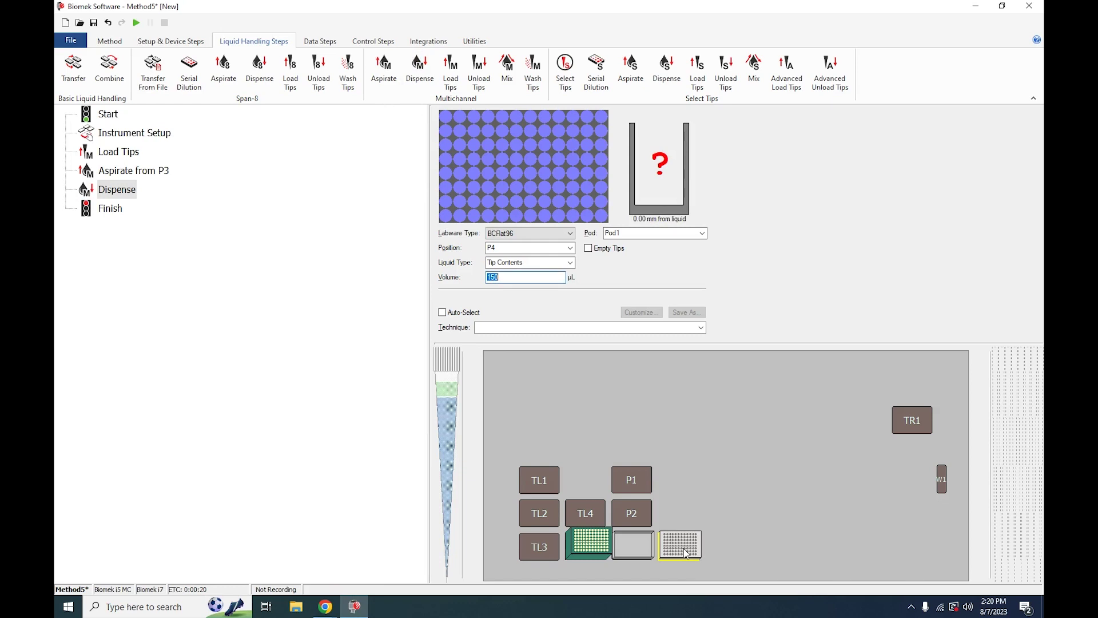
pyautogui.click(449, 313)
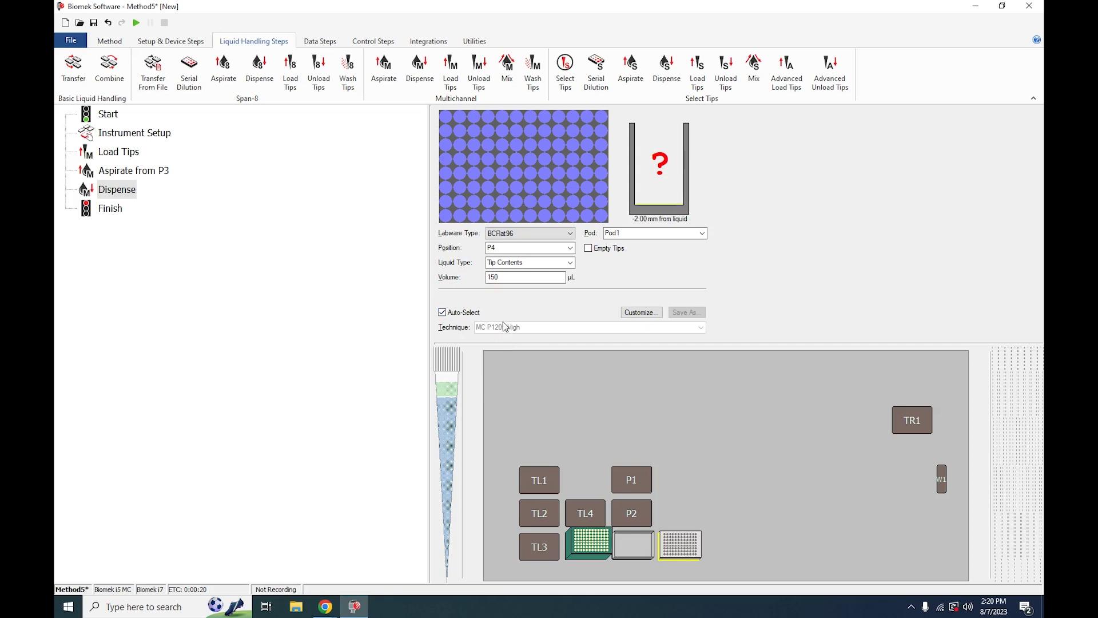
pyautogui.click(662, 178)
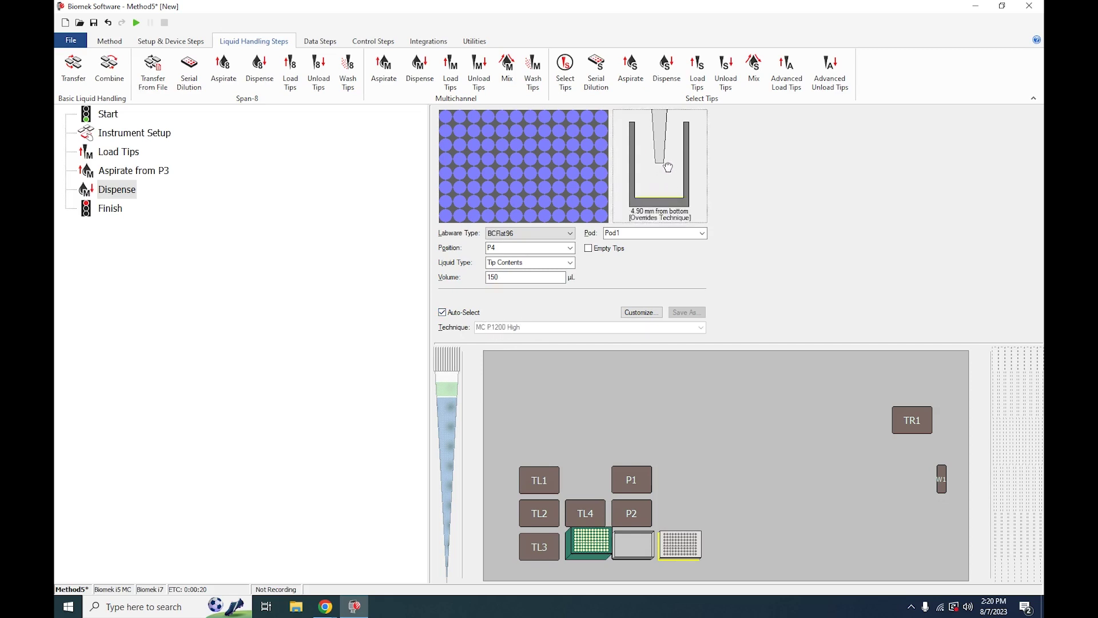
pyautogui.click(668, 190)
pyautogui.moveTo(668, 189); pyautogui.dragTo(669, 185)
pyautogui.doubleClick(485, 283)
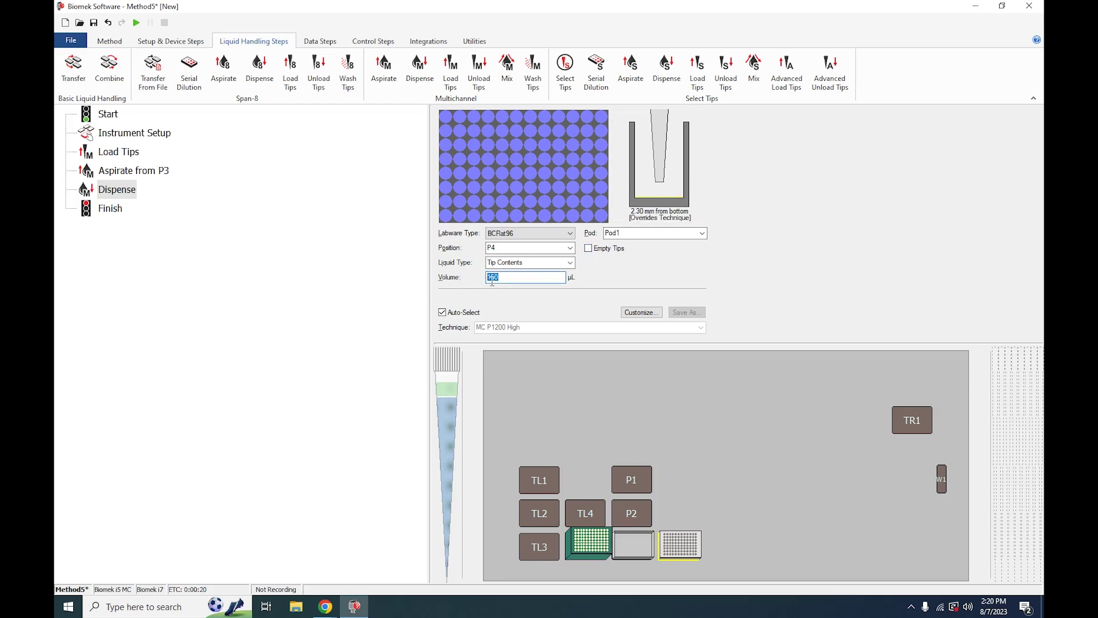
pyautogui.click(608, 252)
pyautogui.click(488, 76)
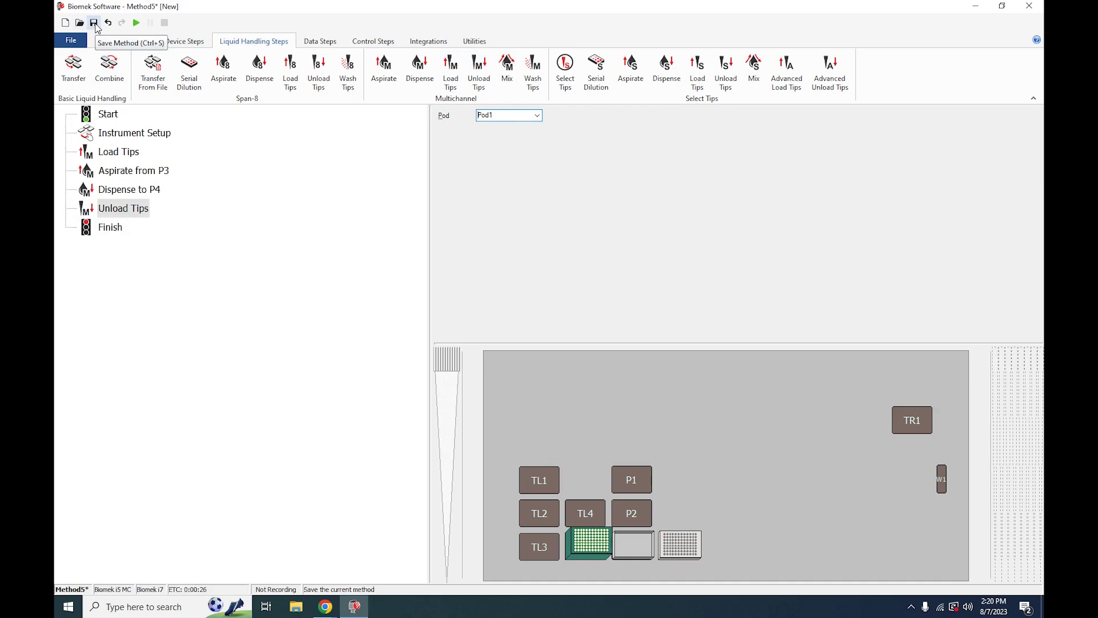
# Save the method under the name Method5, creating Revision 1.
pyautogui.click(71, 40)
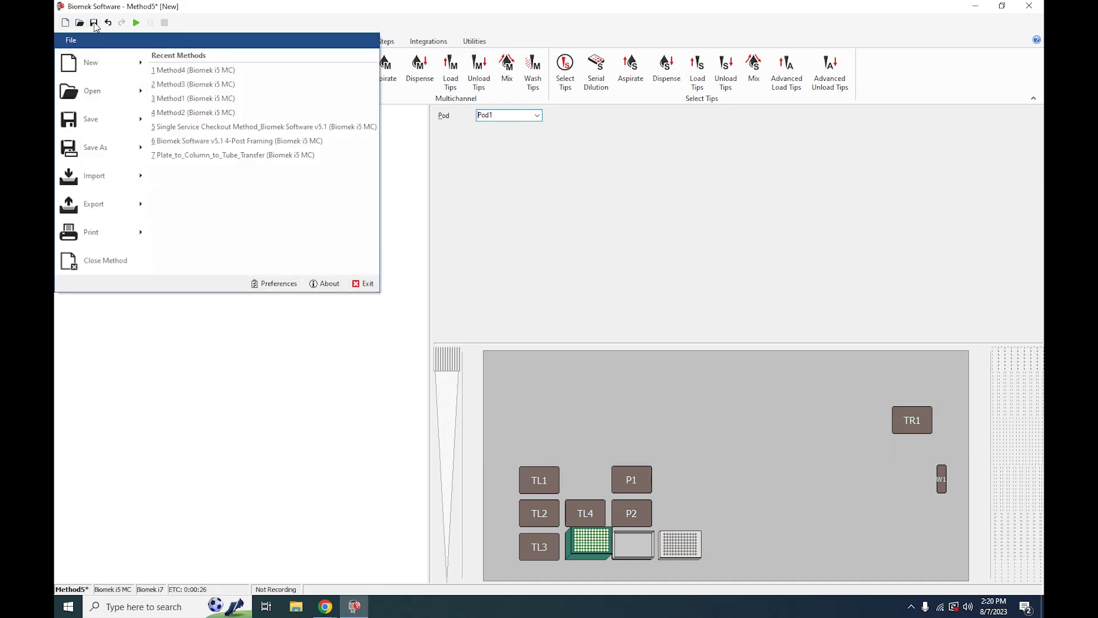
pyautogui.click(92, 117)
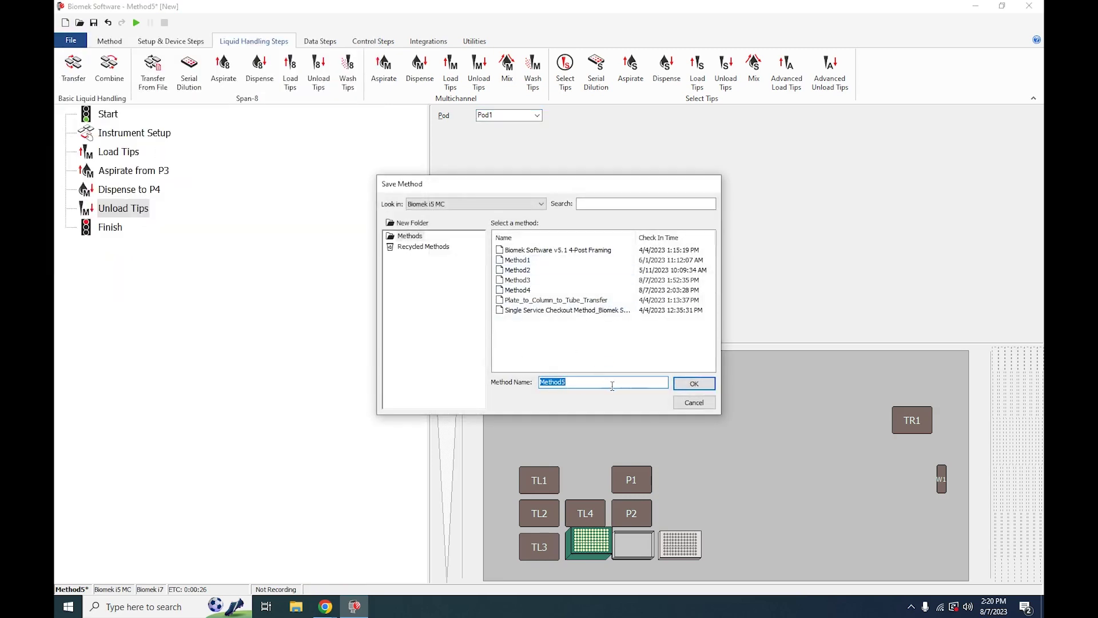
pyautogui.click(687, 385)
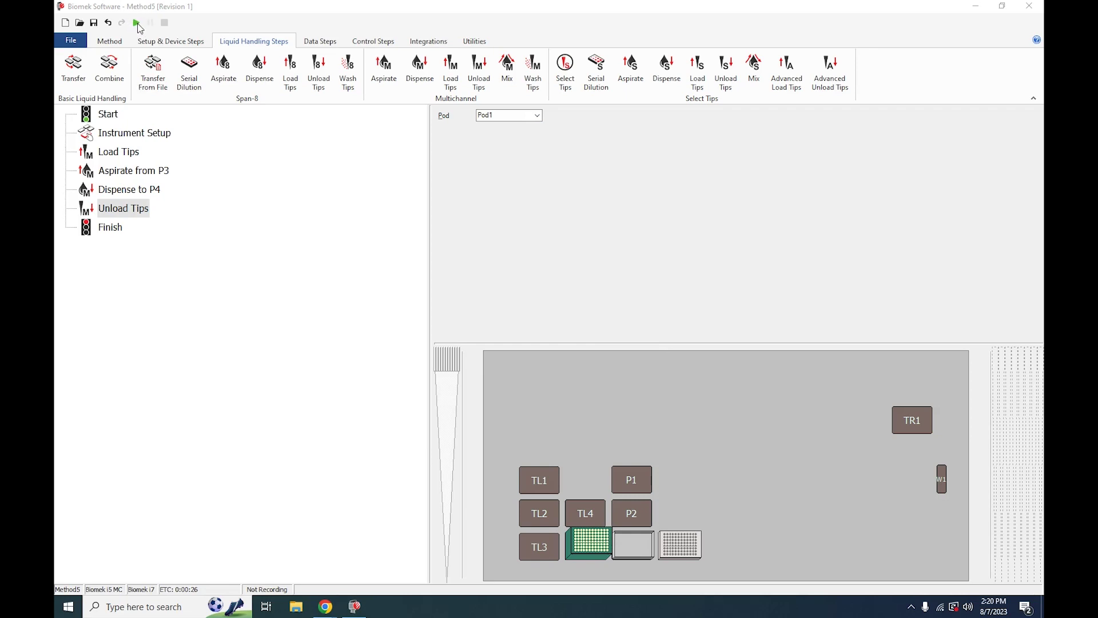
# Run Method5 and nudge the deck-layout confirmation prompt aside.
pyautogui.click(137, 24)
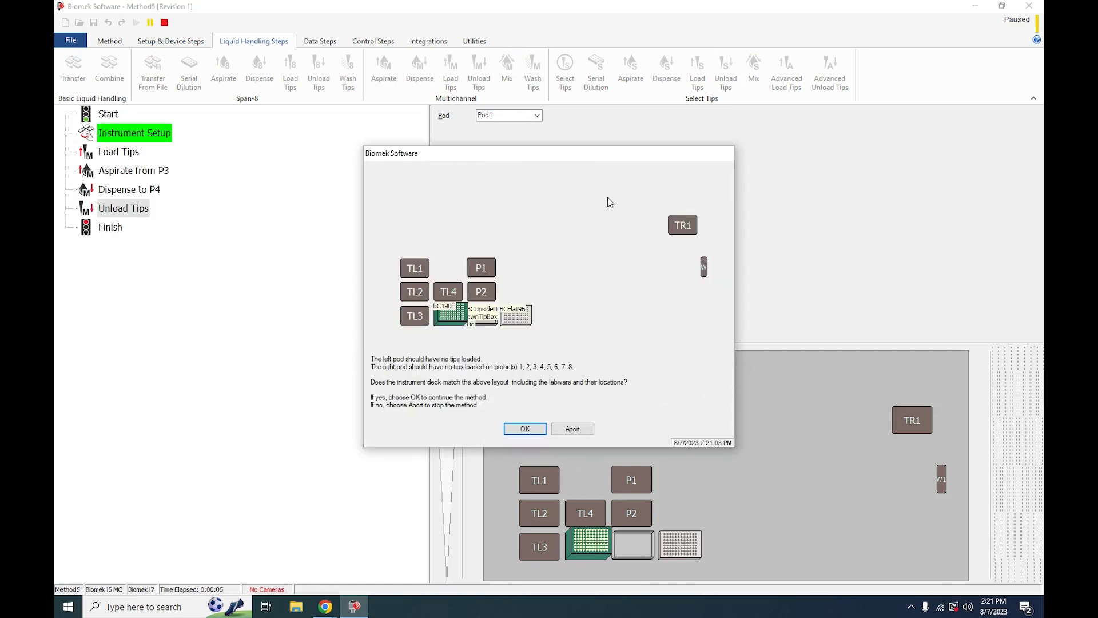
pyautogui.moveTo(546, 156); pyautogui.dragTo(539, 150)
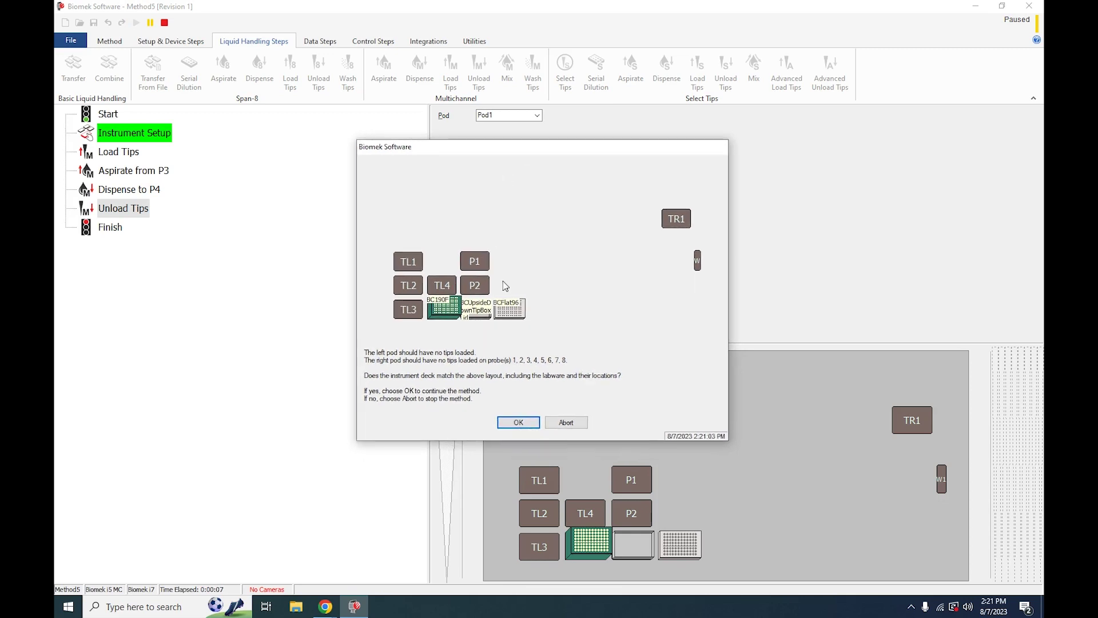